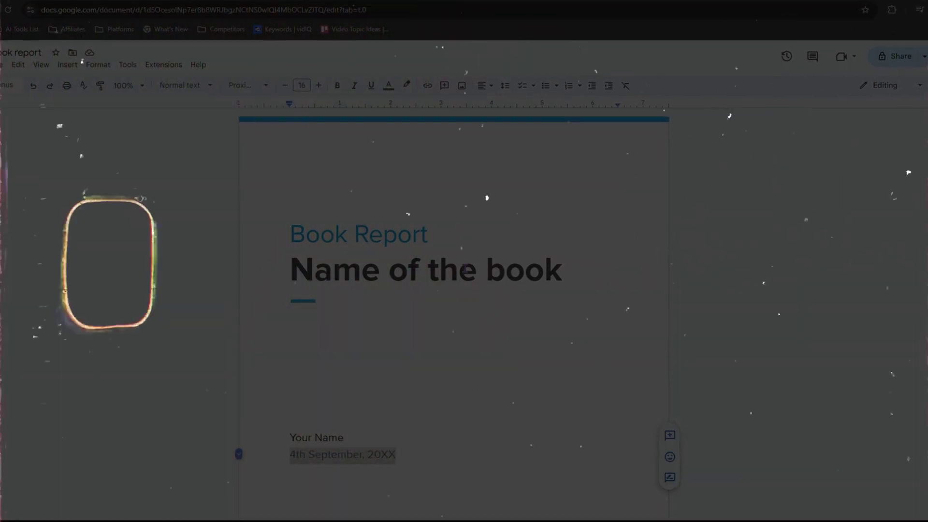
Select the typed date '4th September, 20XX' and bring up the Insert menu's smart chip types
{"action": "key", "text": "Right"}
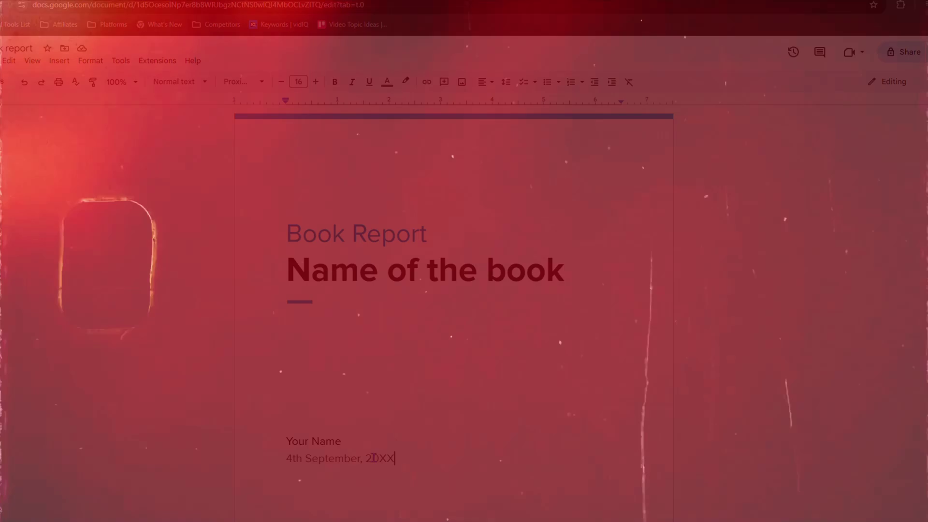
{"action": "left_click_drag", "start_coordinate": [395, 458], "coordinate": [283, 461]}
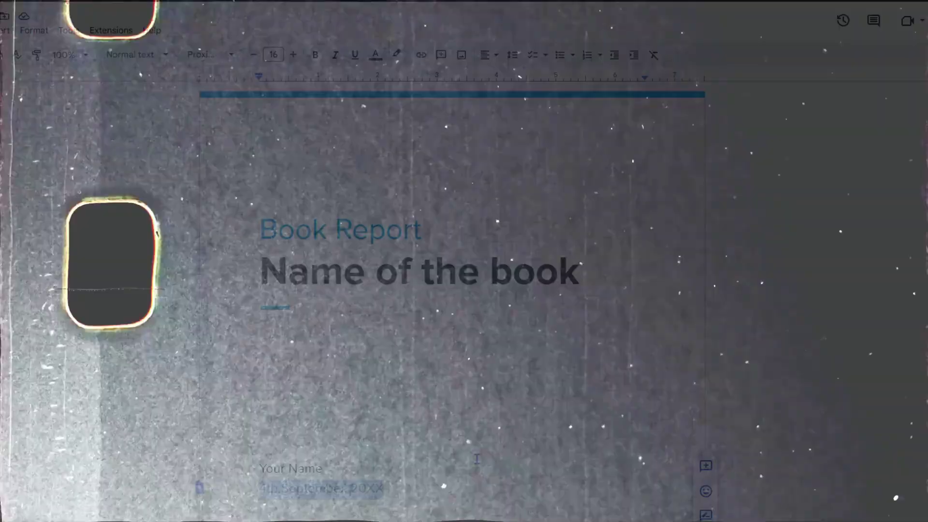
{"action": "left_click", "coordinate": [425, 446]}
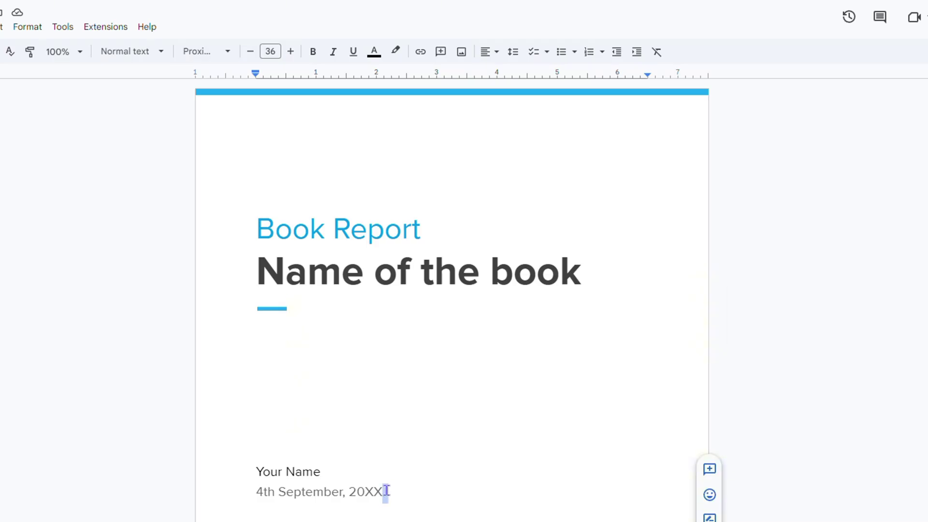
{"action": "left_click_drag", "start_coordinate": [387, 492], "coordinate": [252, 493]}
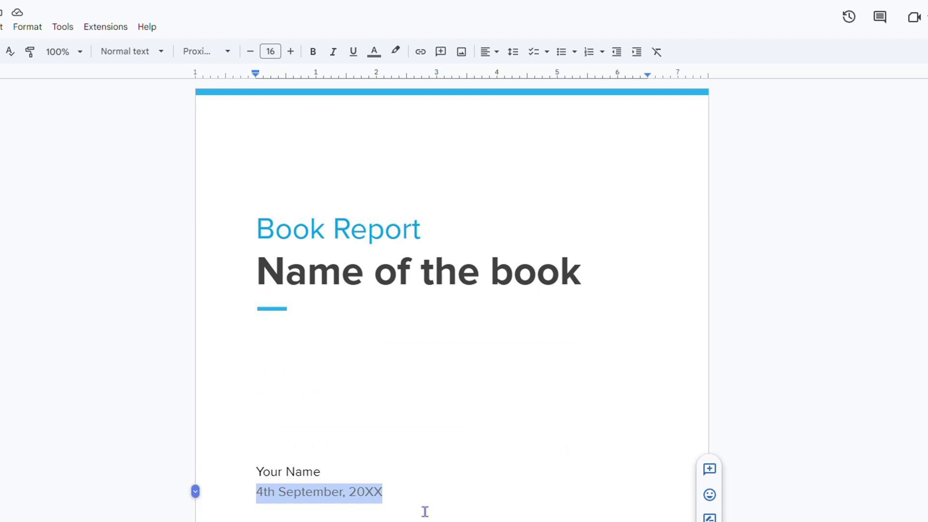
{"action": "left_click", "coordinate": [425, 512]}
{"action": "left_click_drag", "start_coordinate": [397, 491], "coordinate": [254, 492]}
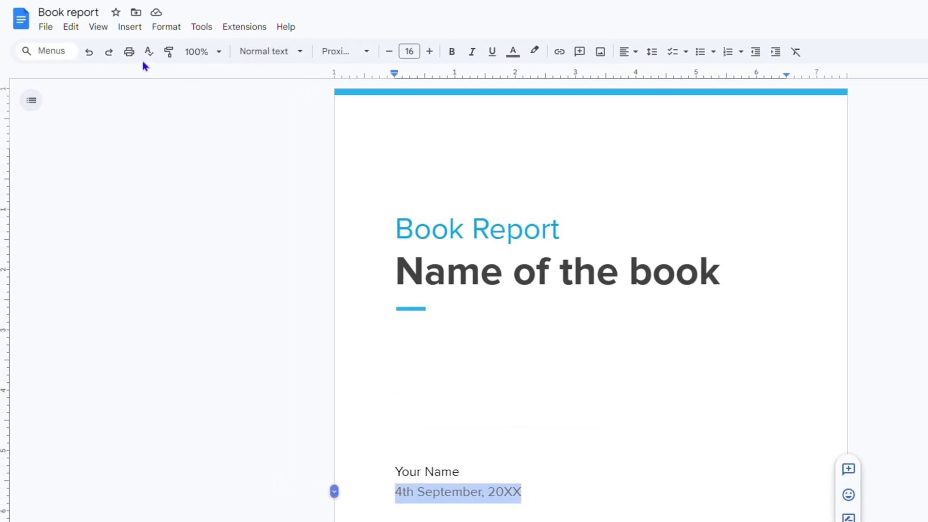
{"action": "left_click", "coordinate": [131, 27]}
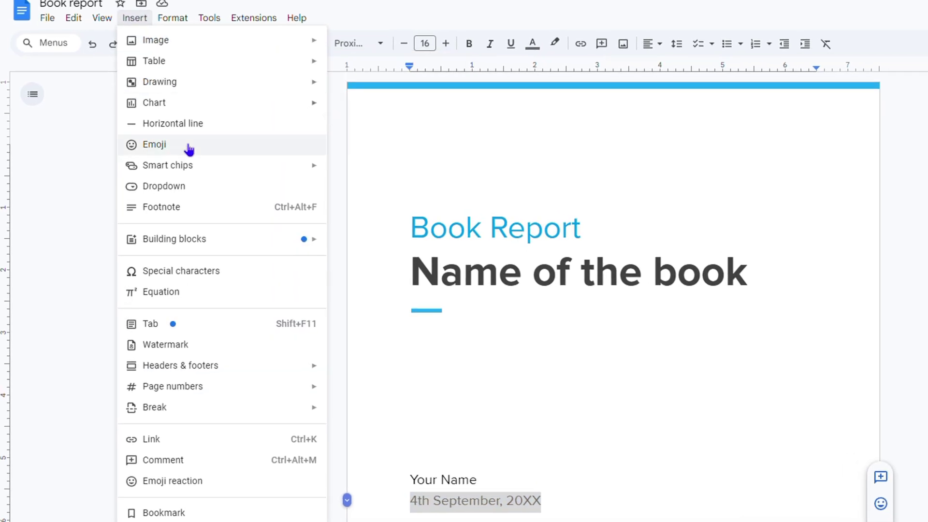
{"action": "mouse_move", "coordinate": [174, 162]}
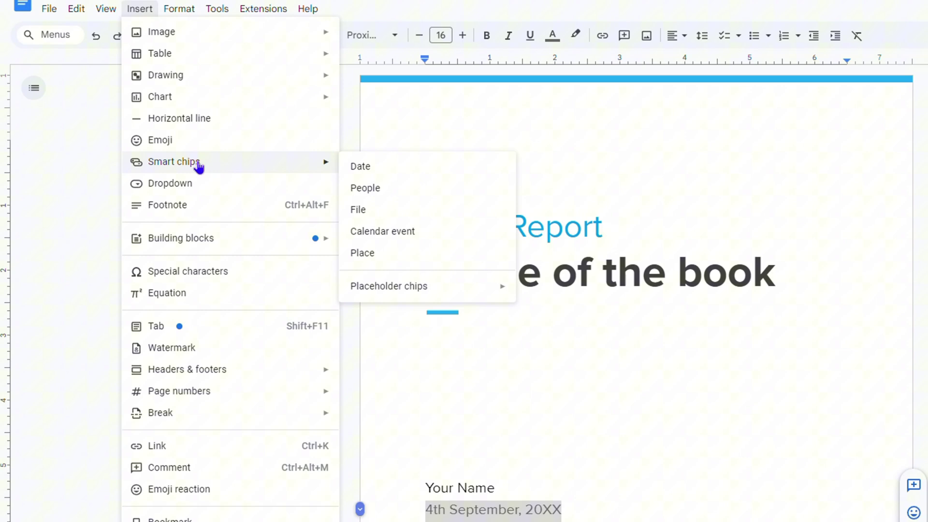
Insert a Date smart chip set to February 12, 2025 and pick 6:00 AM as its time
{"action": "left_click", "coordinate": [361, 167]}
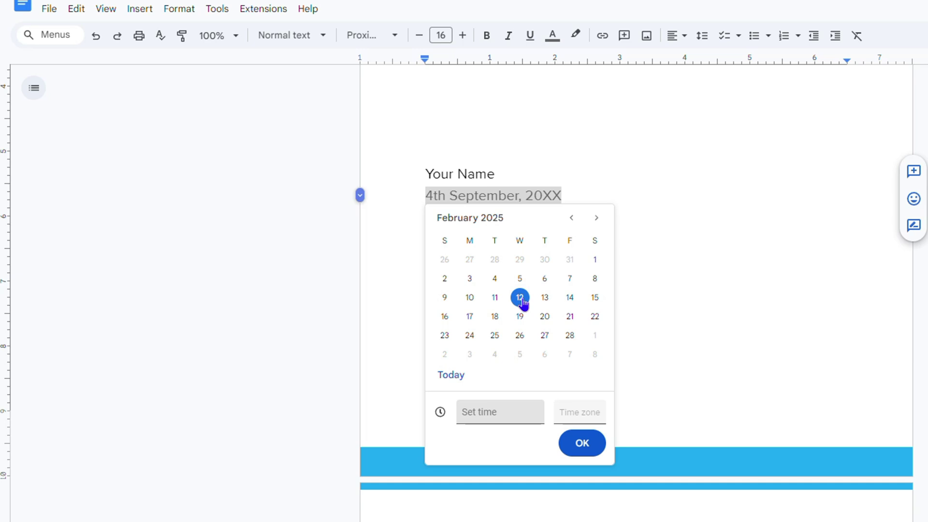
{"action": "left_click", "coordinate": [474, 418]}
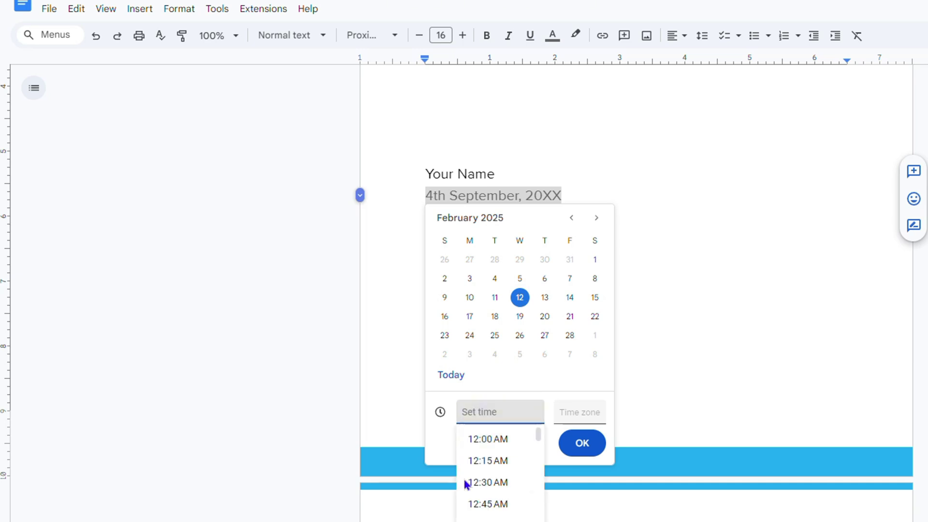
{"action": "scroll", "coordinate": [497, 510], "scroll_direction": "down", "scroll_amount": 4}
{"action": "scroll", "coordinate": [486, 506], "scroll_direction": "down", "scroll_amount": 1}
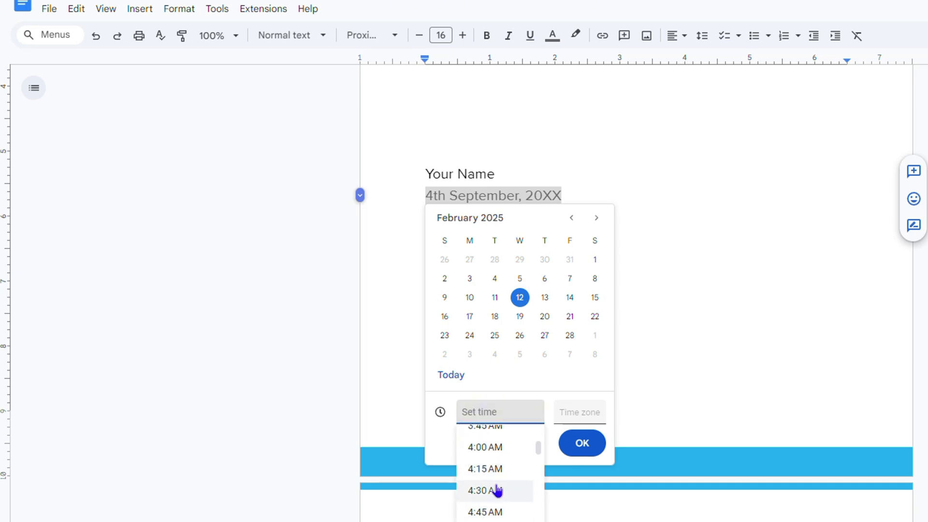
{"action": "scroll", "coordinate": [486, 457], "scroll_direction": "down", "scroll_amount": 2}
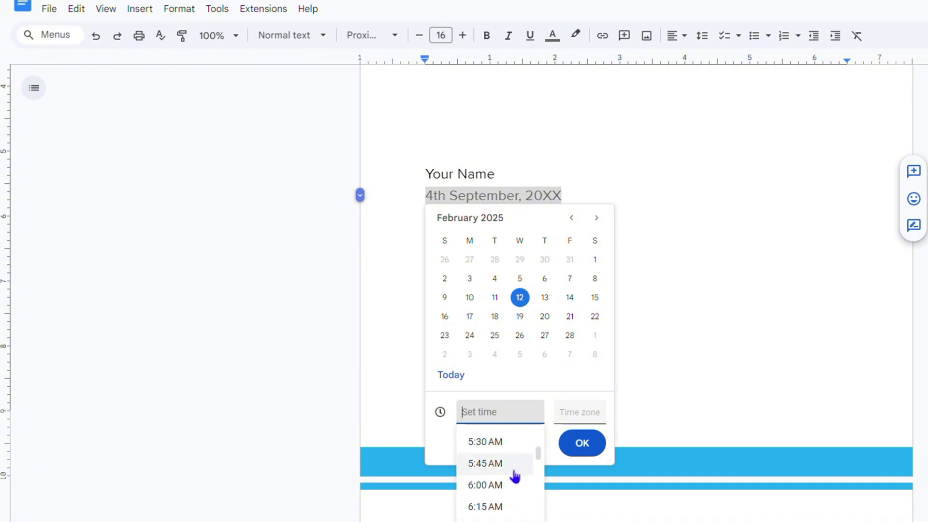
{"action": "left_click", "coordinate": [484, 486]}
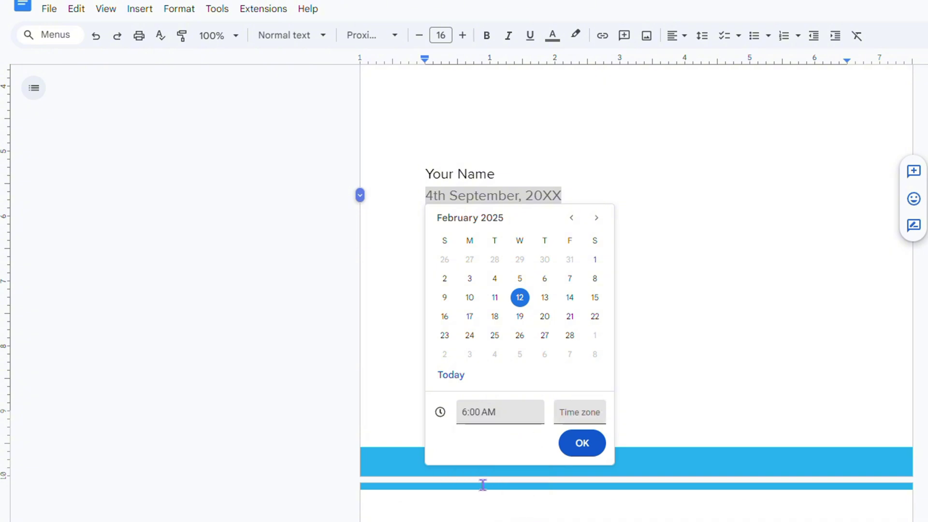
{"action": "left_click", "coordinate": [589, 414]}
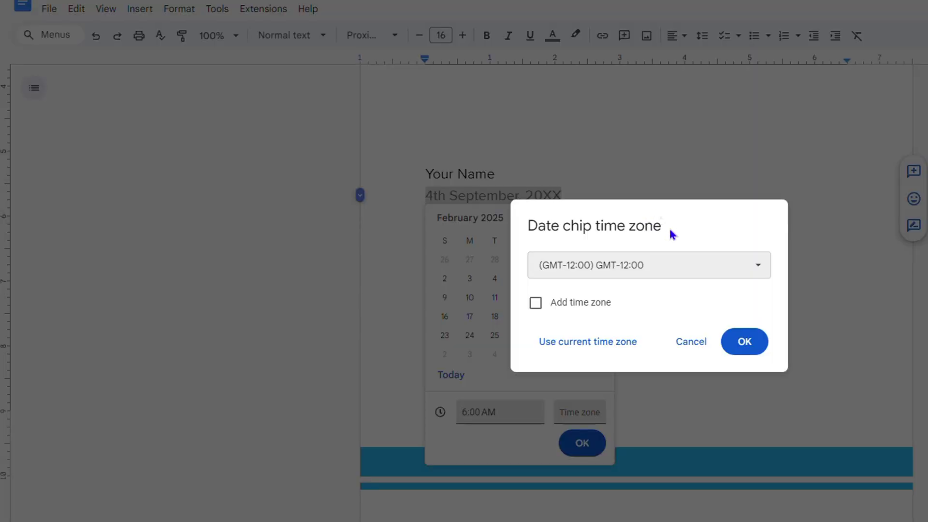
{"action": "left_click", "coordinate": [672, 264]}
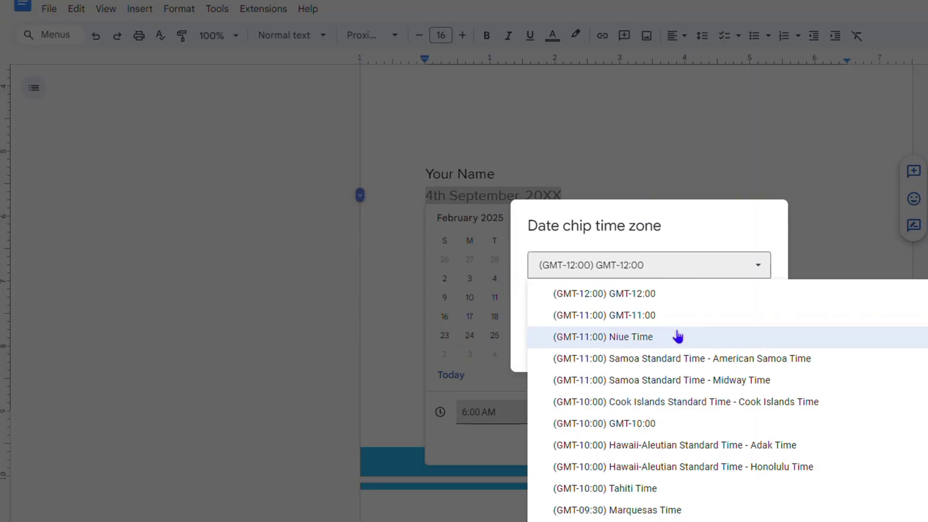
{"action": "scroll", "coordinate": [667, 358], "scroll_direction": "down", "scroll_amount": 5}
{"action": "scroll", "coordinate": [632, 383], "scroll_direction": "down", "scroll_amount": 3}
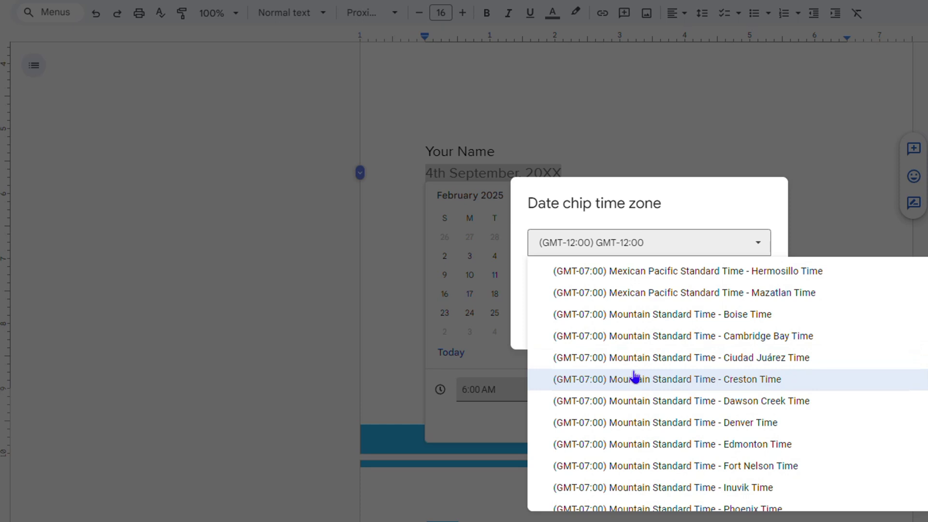
{"action": "scroll", "coordinate": [635, 377], "scroll_direction": "down", "scroll_amount": 3}
{"action": "scroll", "coordinate": [634, 353], "scroll_direction": "down", "scroll_amount": 3}
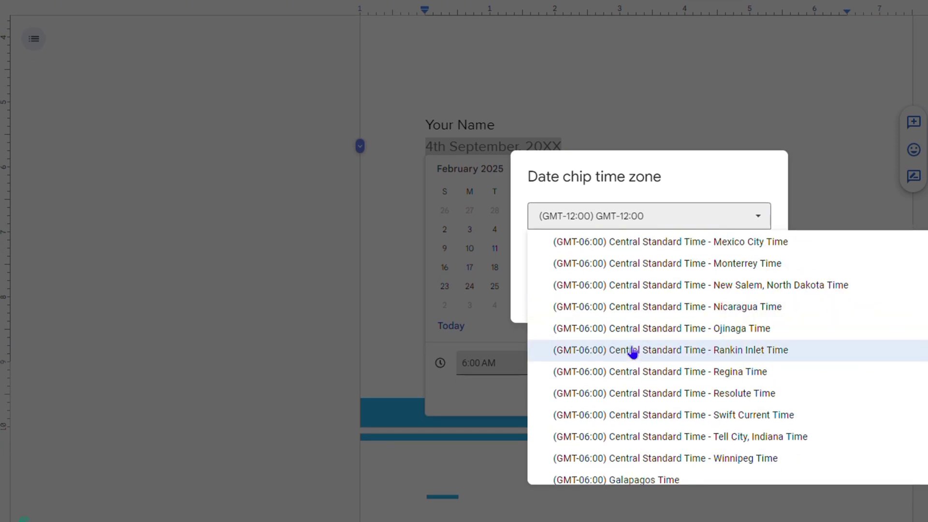
{"action": "scroll", "coordinate": [632, 349], "scroll_direction": "down", "scroll_amount": 3}
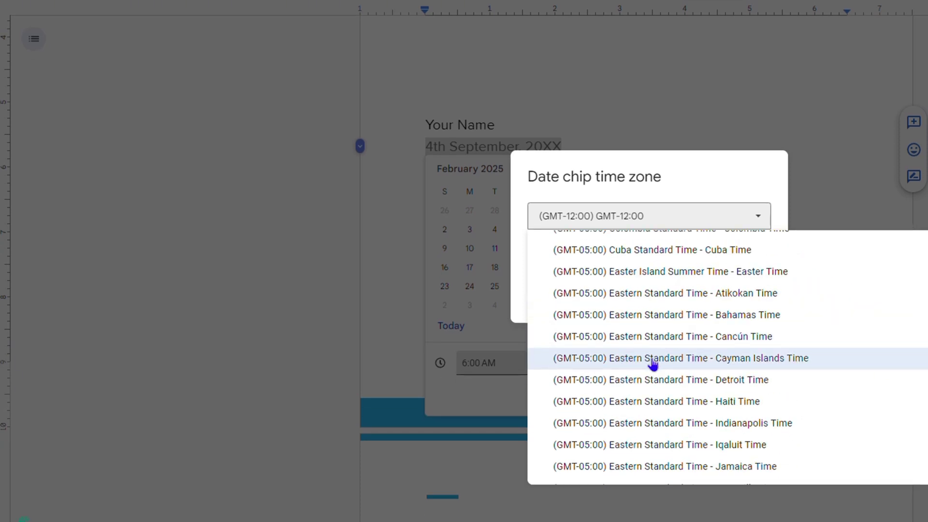
{"action": "left_click", "coordinate": [681, 468]}
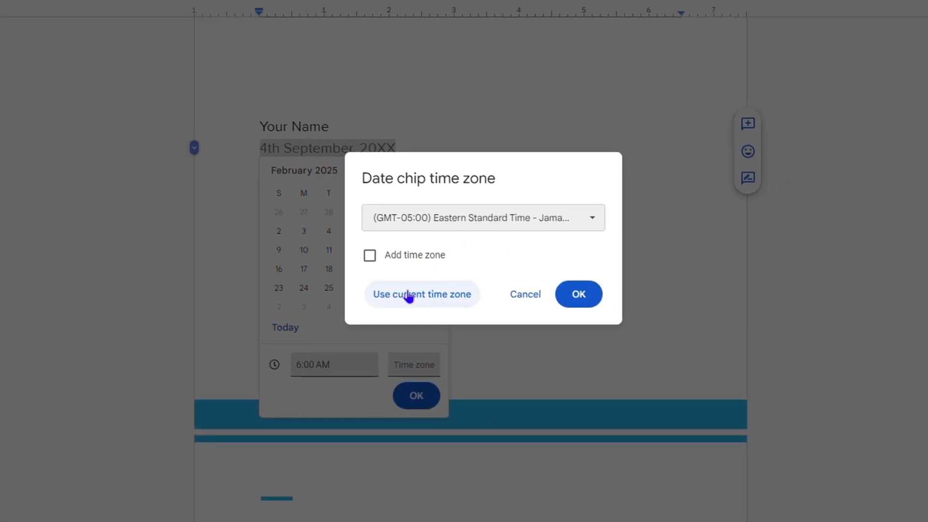
{"action": "left_click", "coordinate": [560, 294]}
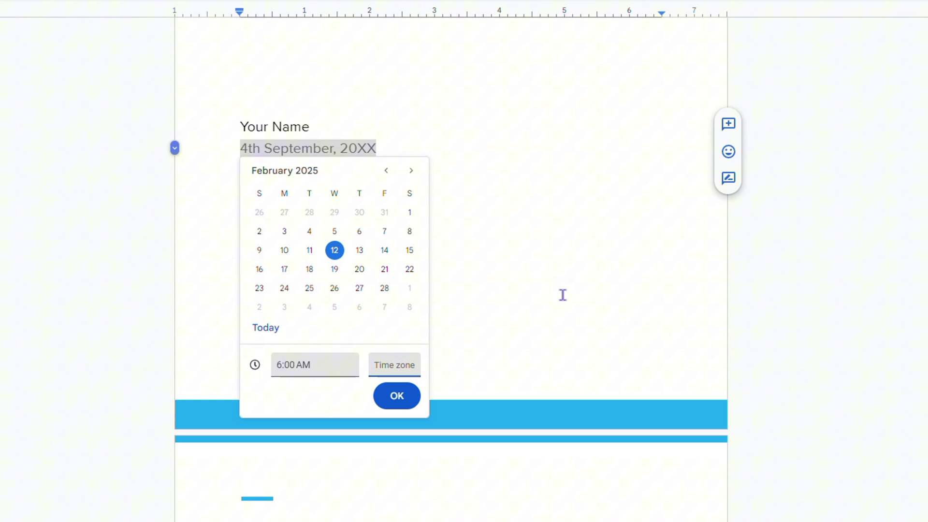
Confirm the chip as Feb 12, 2025 6:00 AM in place of the typed date and bring up its options
{"action": "left_click", "coordinate": [397, 396]}
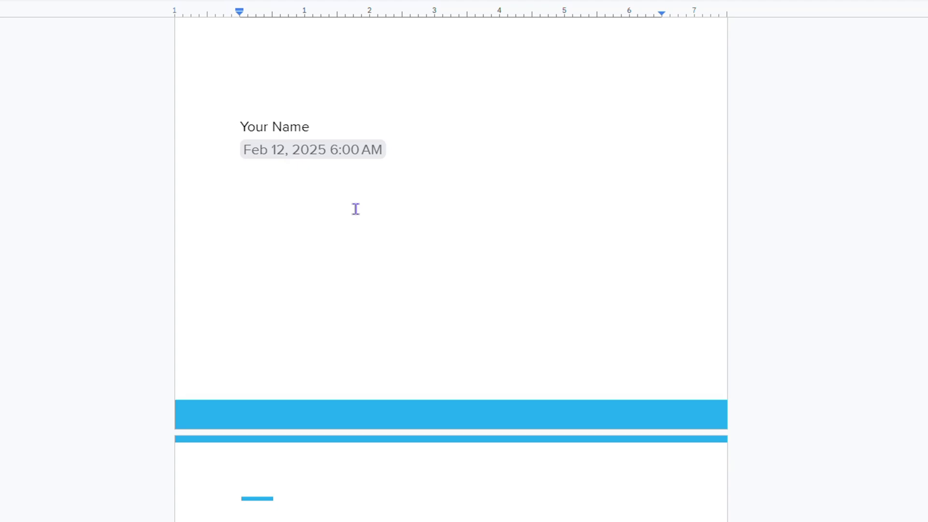
{"action": "scroll", "coordinate": [431, 267], "scroll_direction": "up", "scroll_amount": 2}
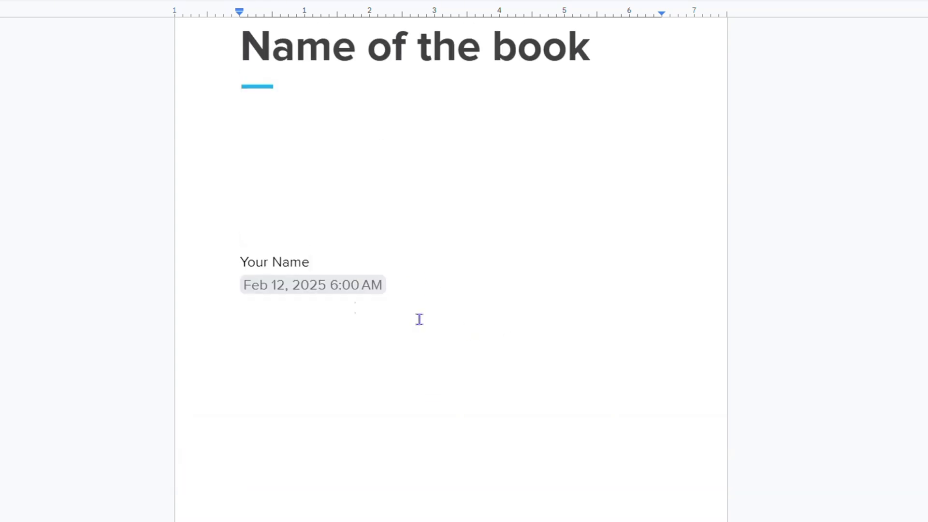
{"action": "left_click", "coordinate": [308, 292]}
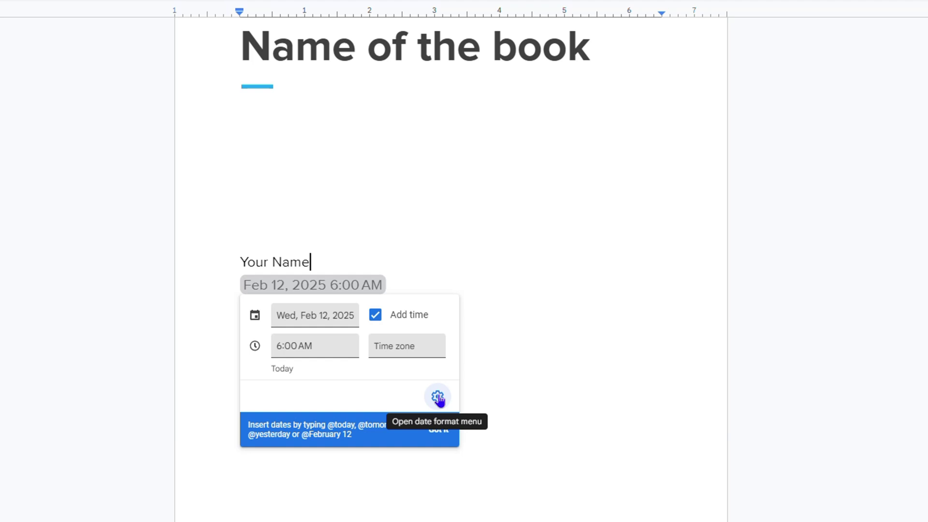
Reach the date chip's format choices from its gear options
{"action": "left_click", "coordinate": [438, 398]}
{"action": "left_click", "coordinate": [407, 483]}
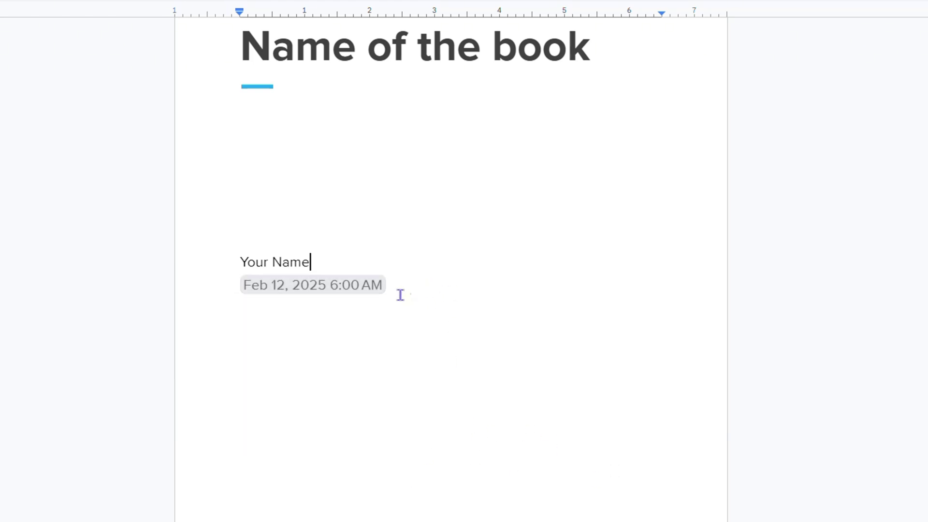
{"action": "left_click", "coordinate": [367, 290]}
{"action": "left_click", "coordinate": [438, 399]}
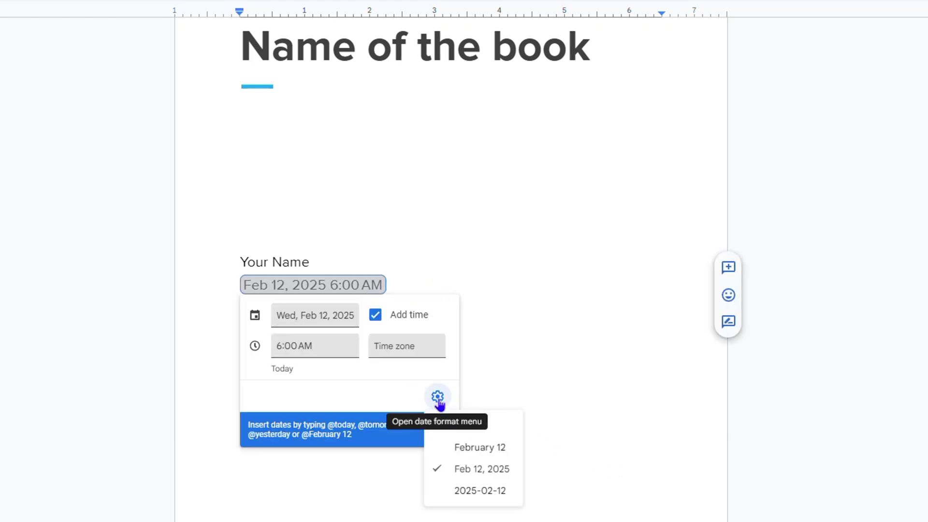
Try 2025-02-12 and February 12, then keep the Feb 12 6:00 AM format without the year
{"action": "left_click", "coordinate": [472, 495]}
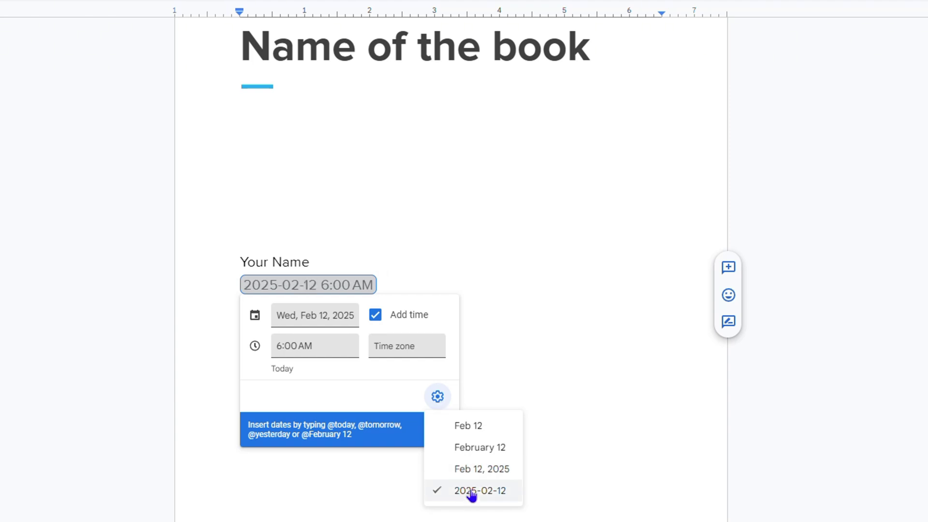
{"action": "left_click", "coordinate": [477, 450]}
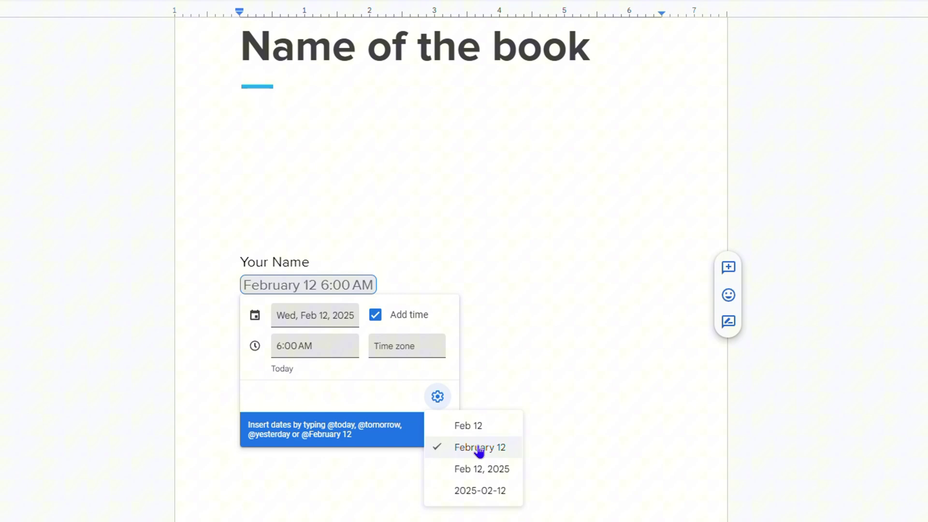
{"action": "left_click", "coordinate": [481, 430]}
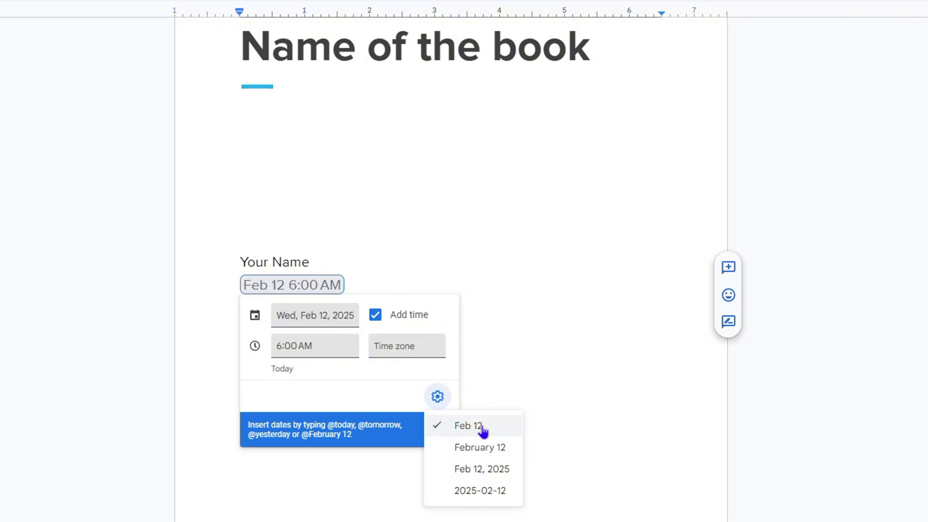
{"action": "left_click", "coordinate": [515, 289]}
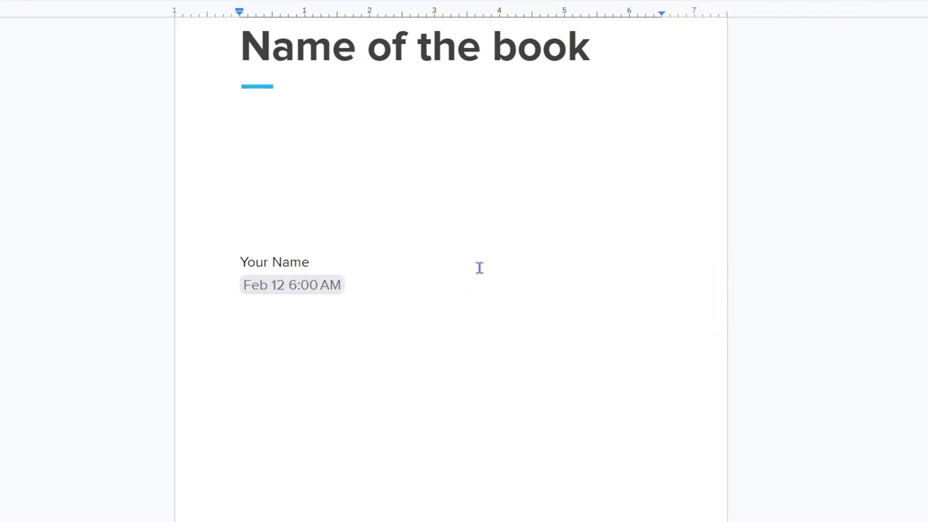